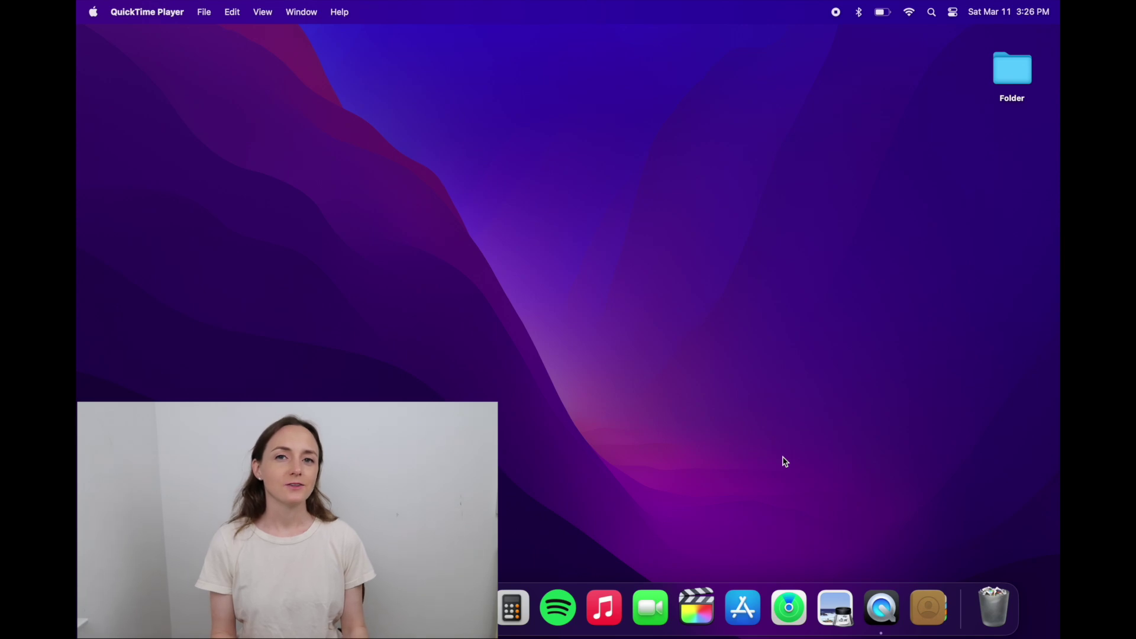
- Search the App Store for 'final cut pro' and launch Final Cut Pro
{"action": "left_click", "coordinate": [744, 610]}
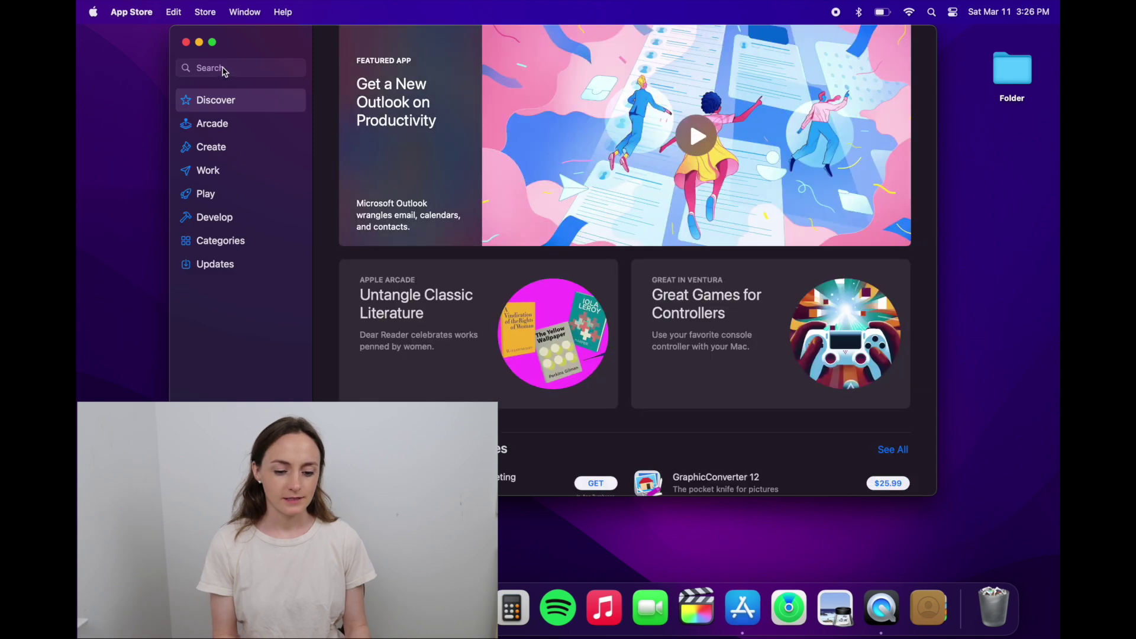
{"action": "left_click", "coordinate": [224, 69]}
{"action": "type", "text": "final"}
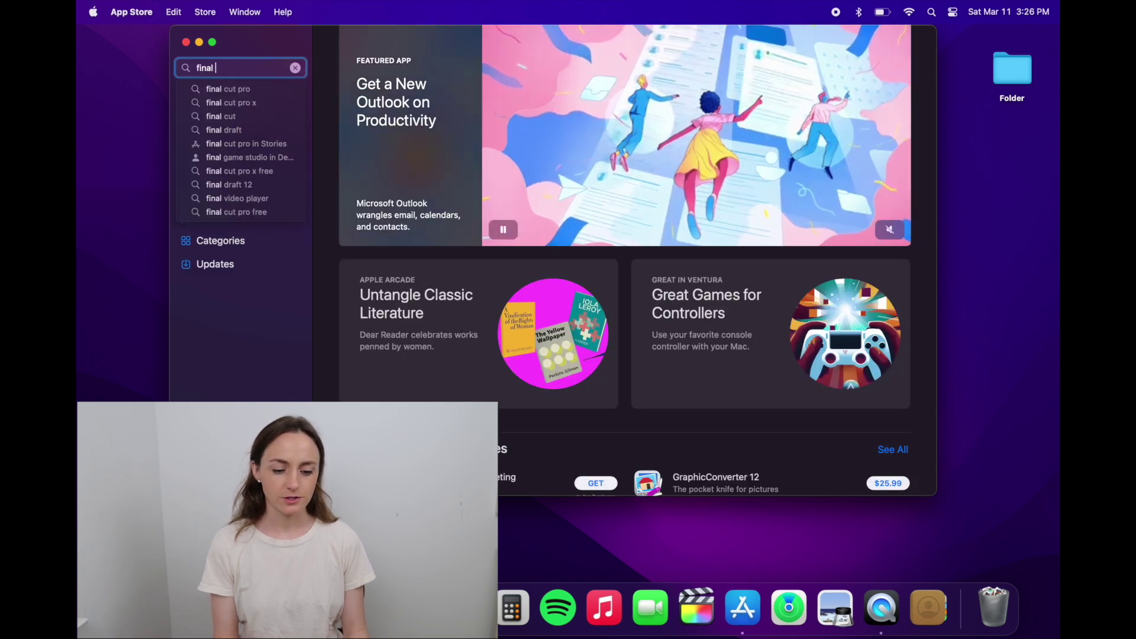
{"action": "left_click", "coordinate": [258, 93]}
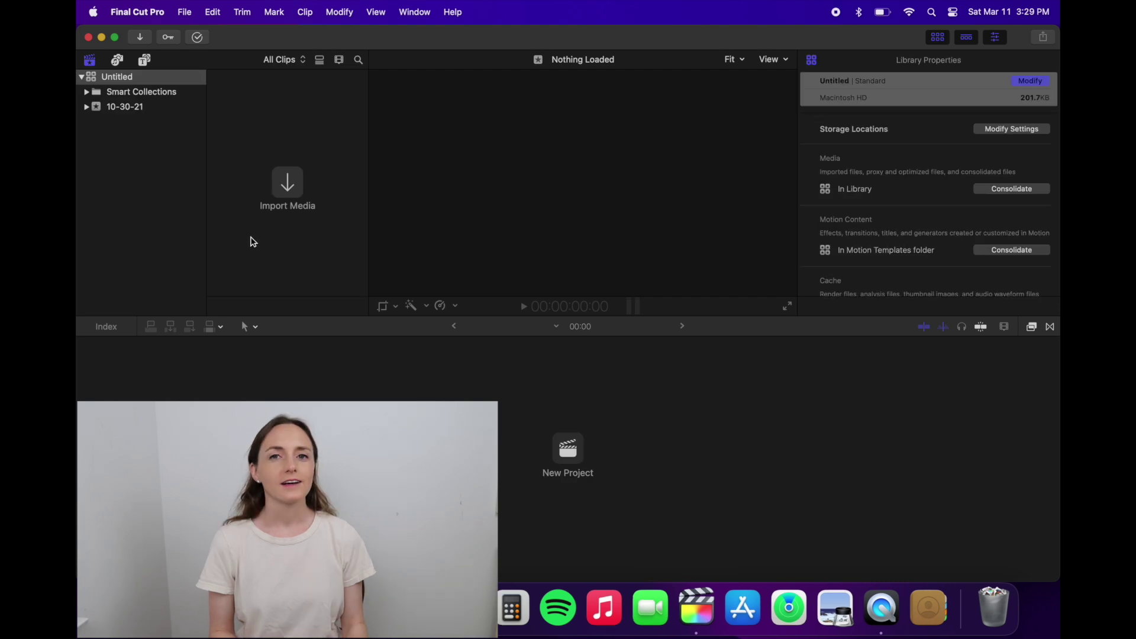
- Create a new Final Cut library named 'YouTube Library' saved on the My Passport for Mac drive
{"action": "left_click", "coordinate": [185, 12]}
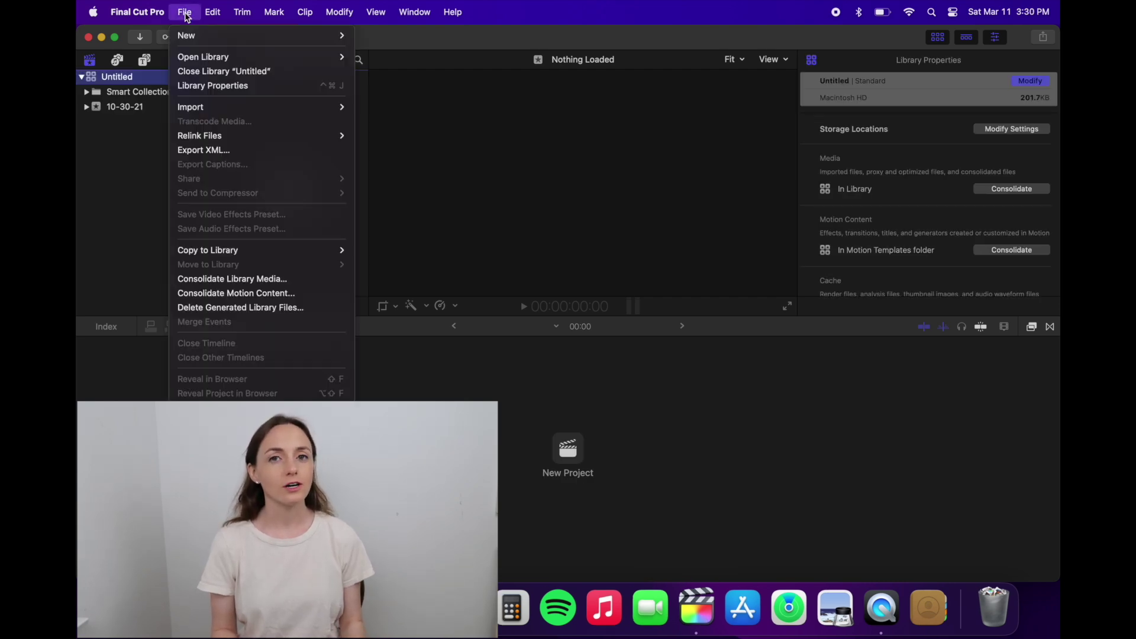
{"action": "mouse_move", "coordinate": [188, 36]}
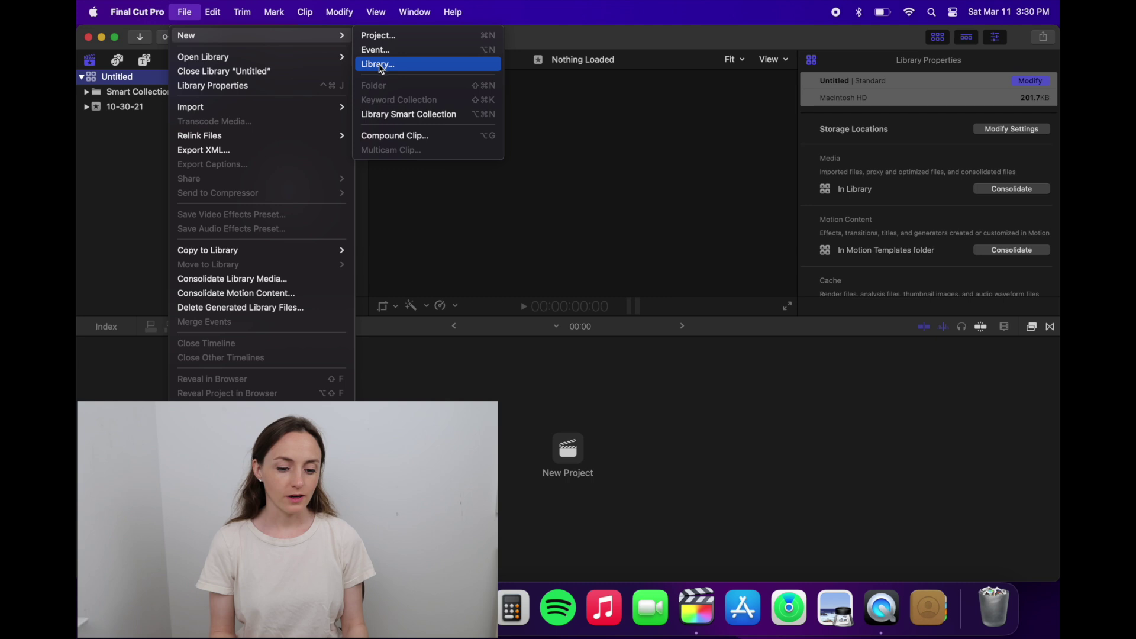
{"action": "left_click", "coordinate": [388, 66]}
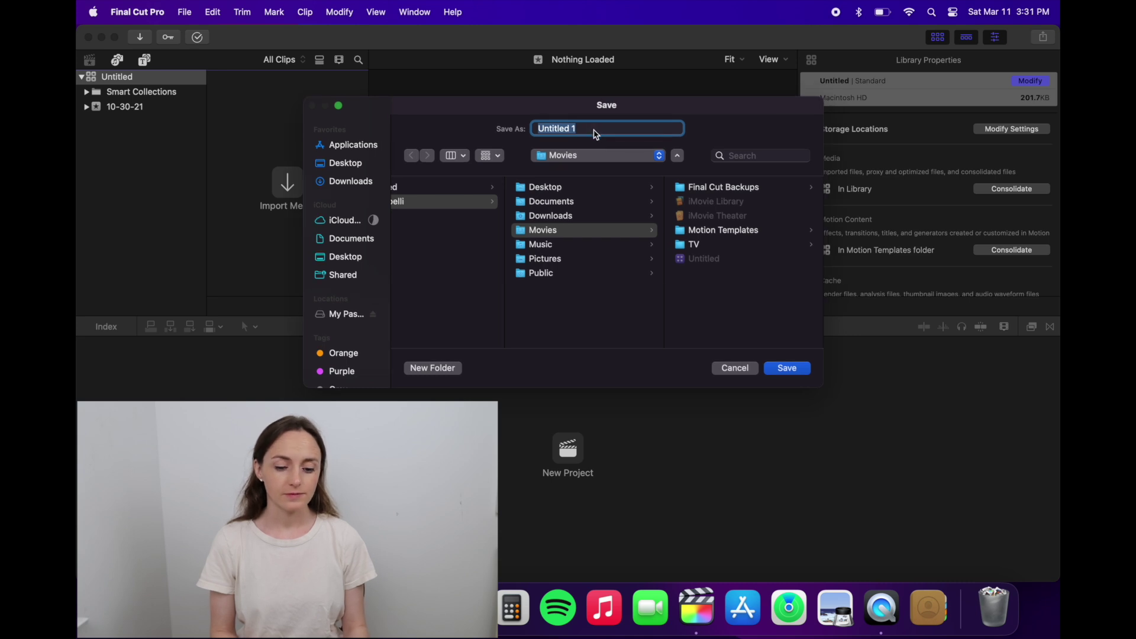
{"action": "left_click_drag", "start_coordinate": [597, 135], "coordinate": [535, 131]}
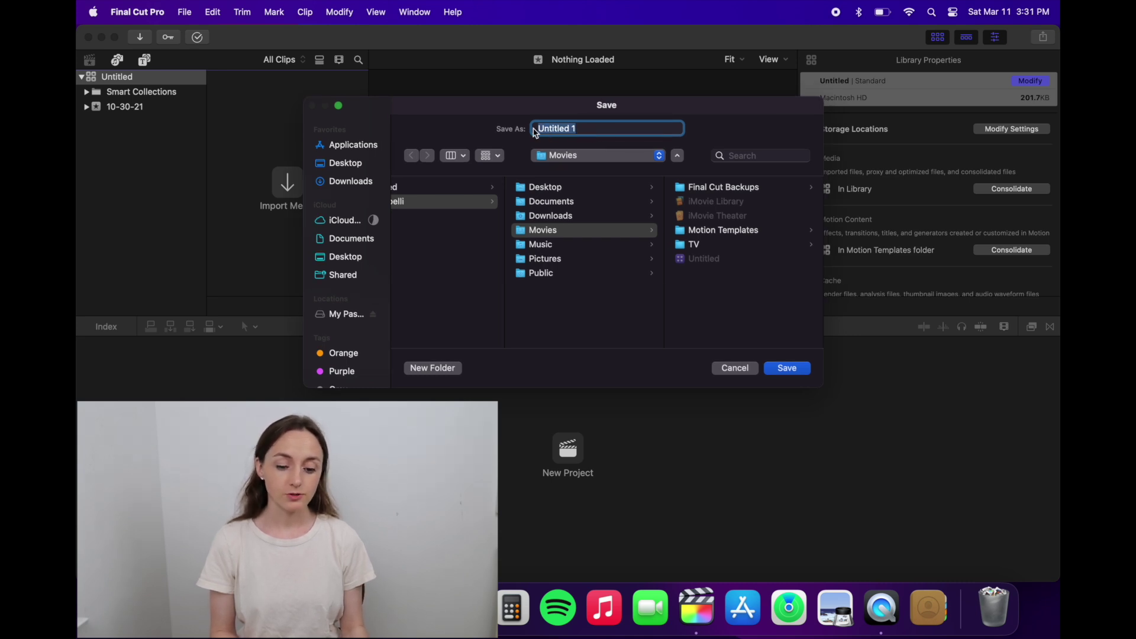
{"action": "type", "text": "YouTube "}
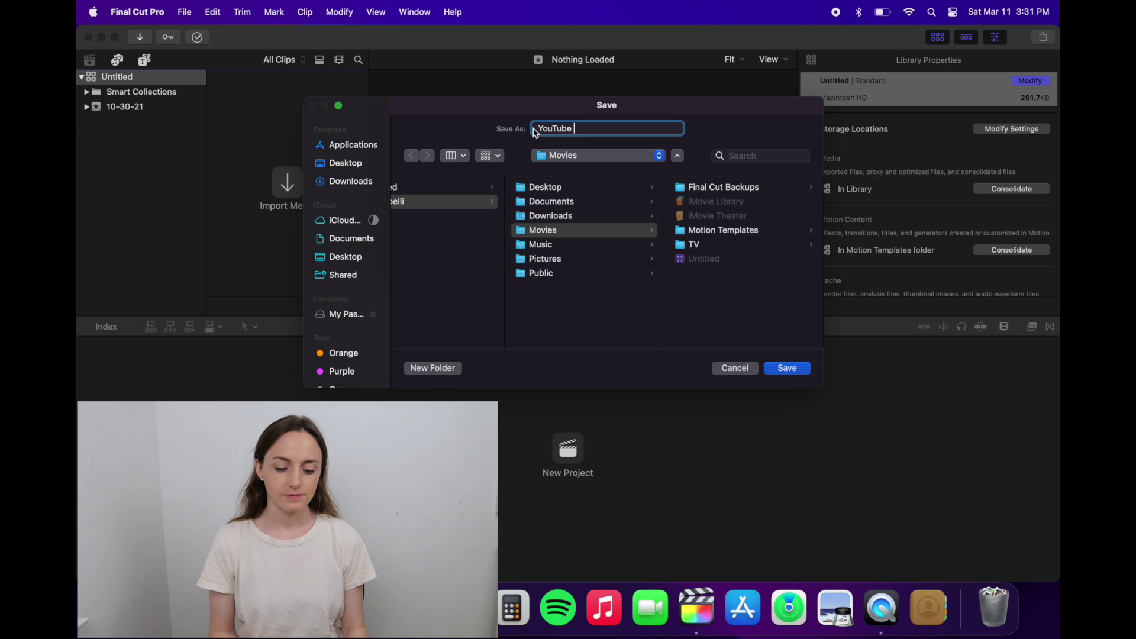
{"action": "type", "text": "Library"}
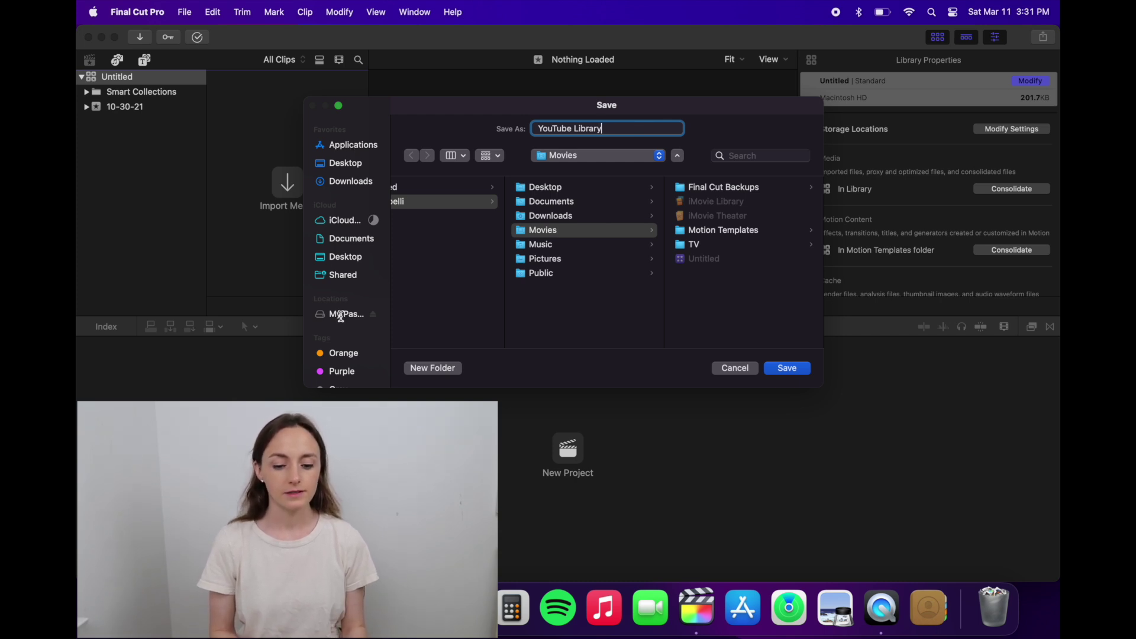
{"action": "left_click", "coordinate": [341, 315]}
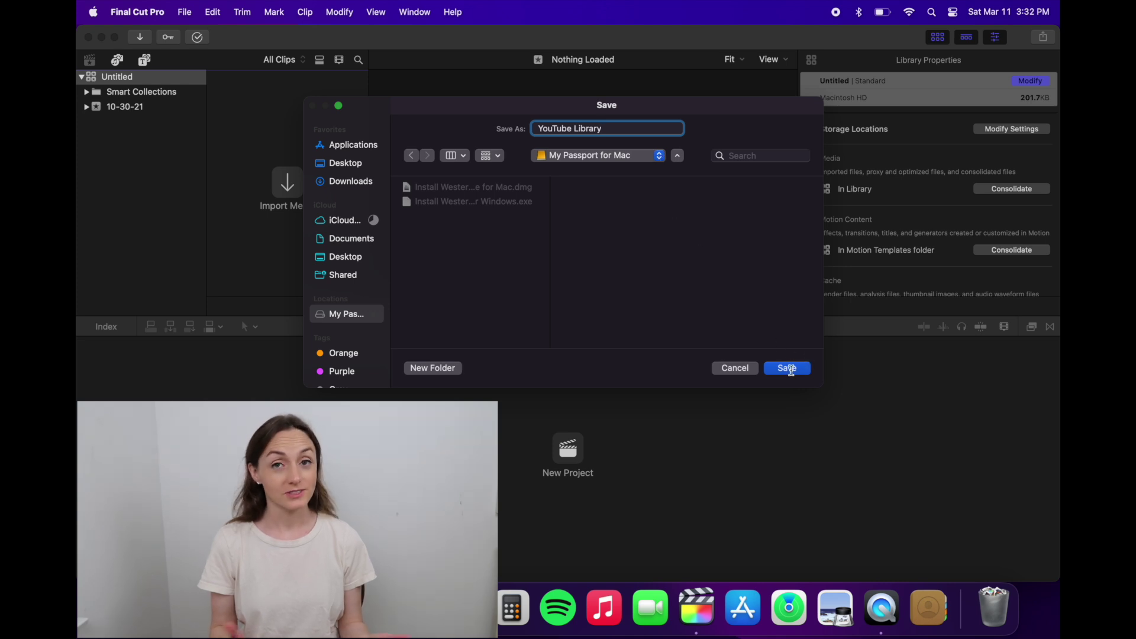
{"action": "left_click", "coordinate": [791, 370]}
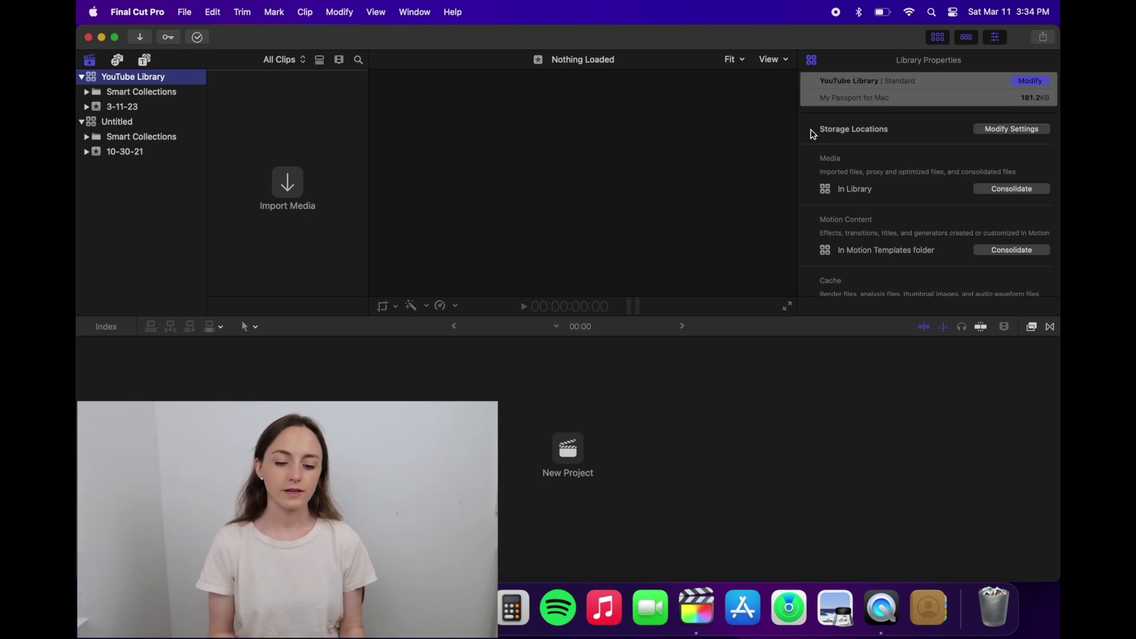
{"action": "left_click", "coordinate": [1045, 132]}
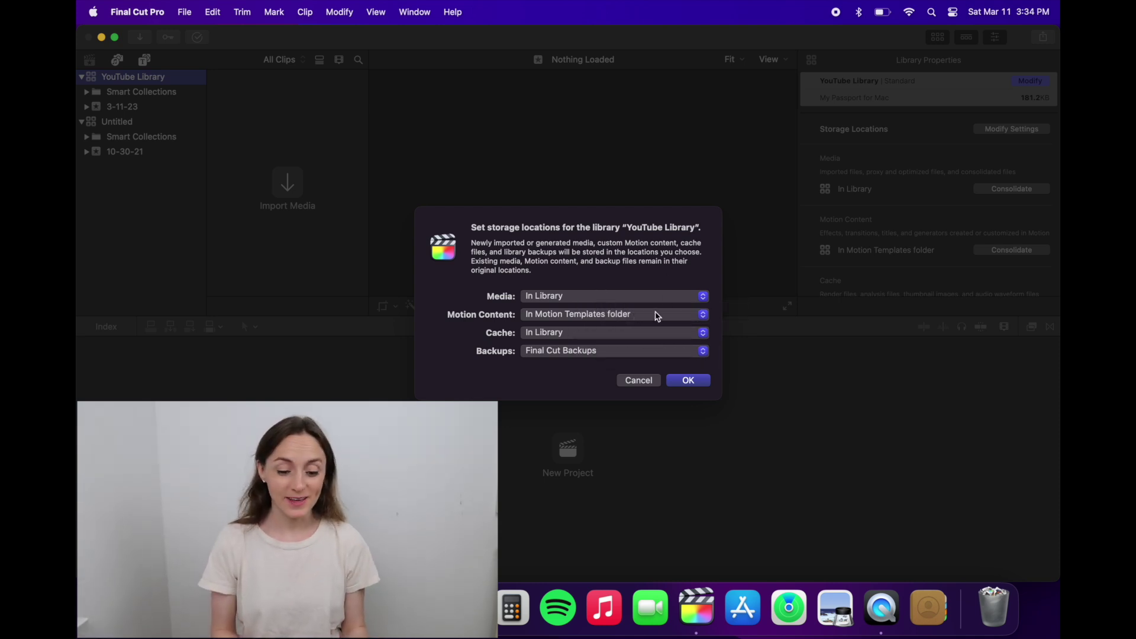
{"action": "left_click", "coordinate": [690, 380]}
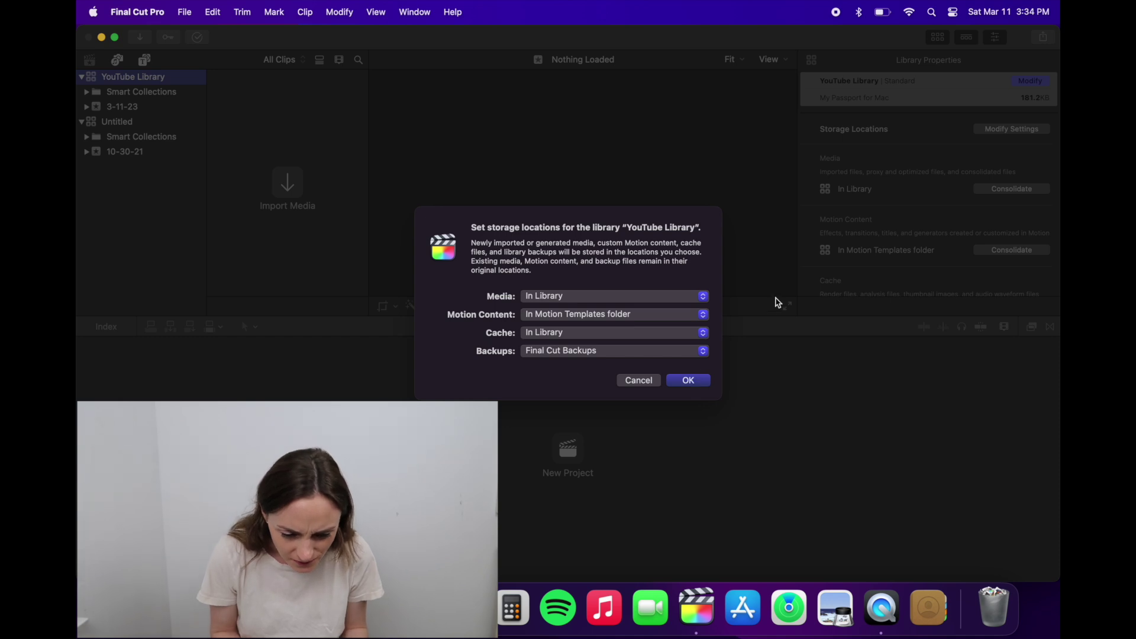
{"action": "key", "text": "Return"}
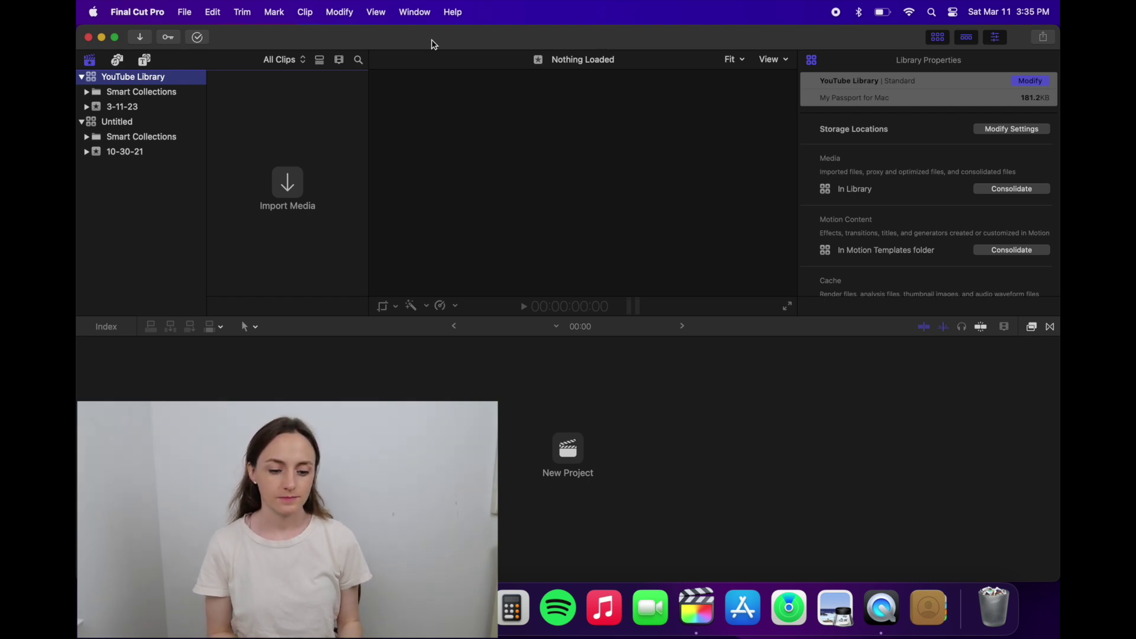
{"action": "left_click", "coordinate": [151, 13]}
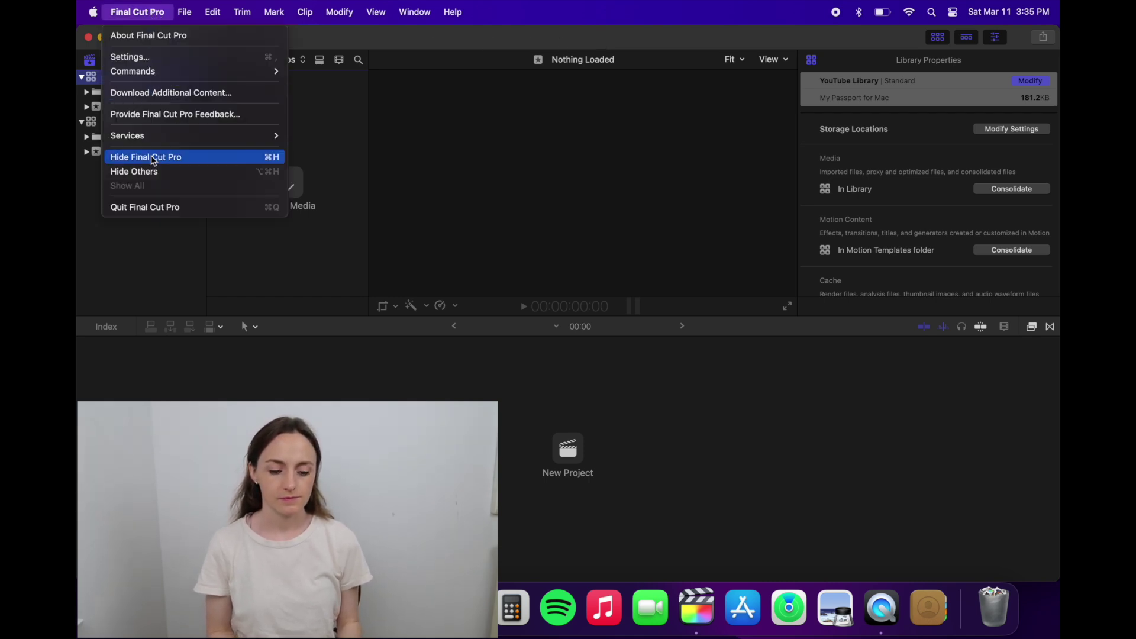
- Quit Final Cut Pro, then open the My Passport for Mac drive and its YouTube Library
{"action": "left_click", "coordinate": [156, 208]}
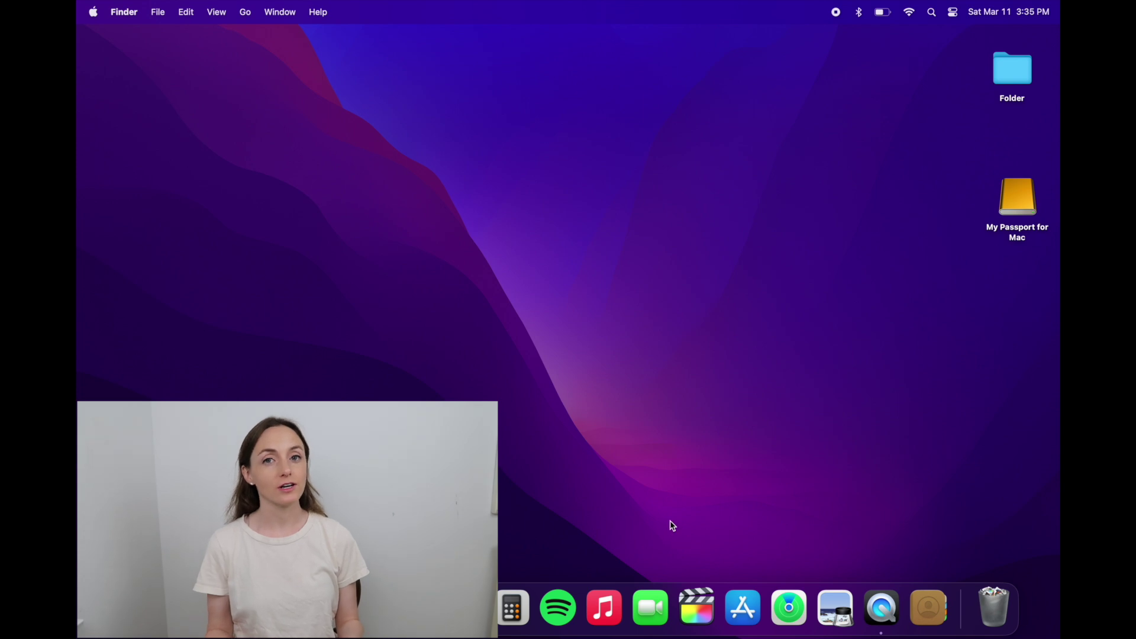
{"action": "double_click", "coordinate": [1022, 197]}
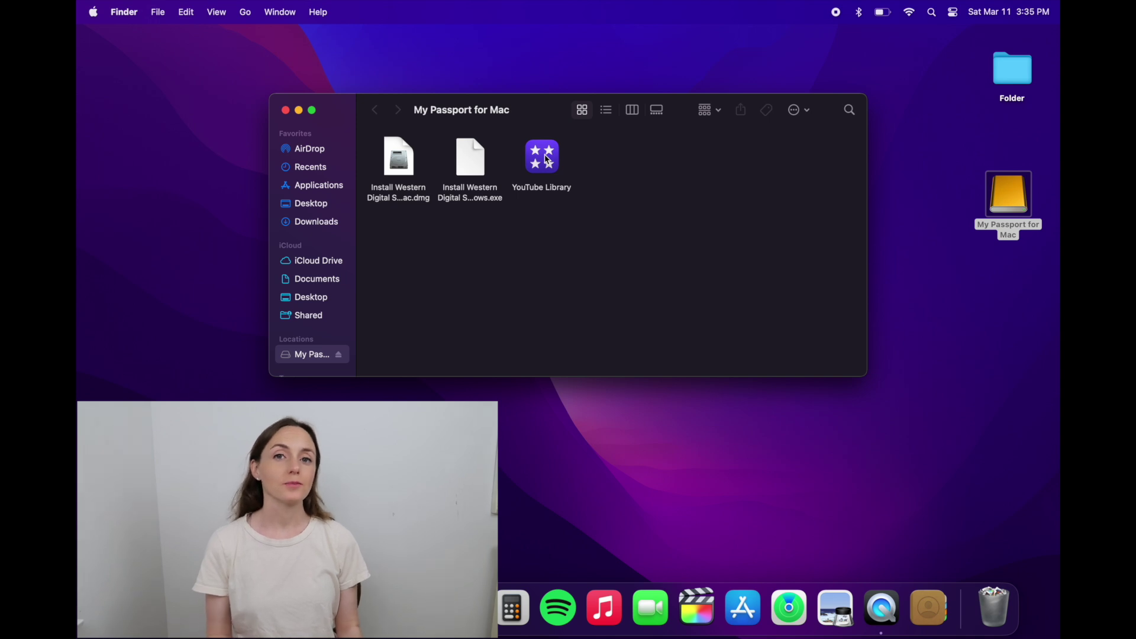
{"action": "double_click", "coordinate": [548, 160]}
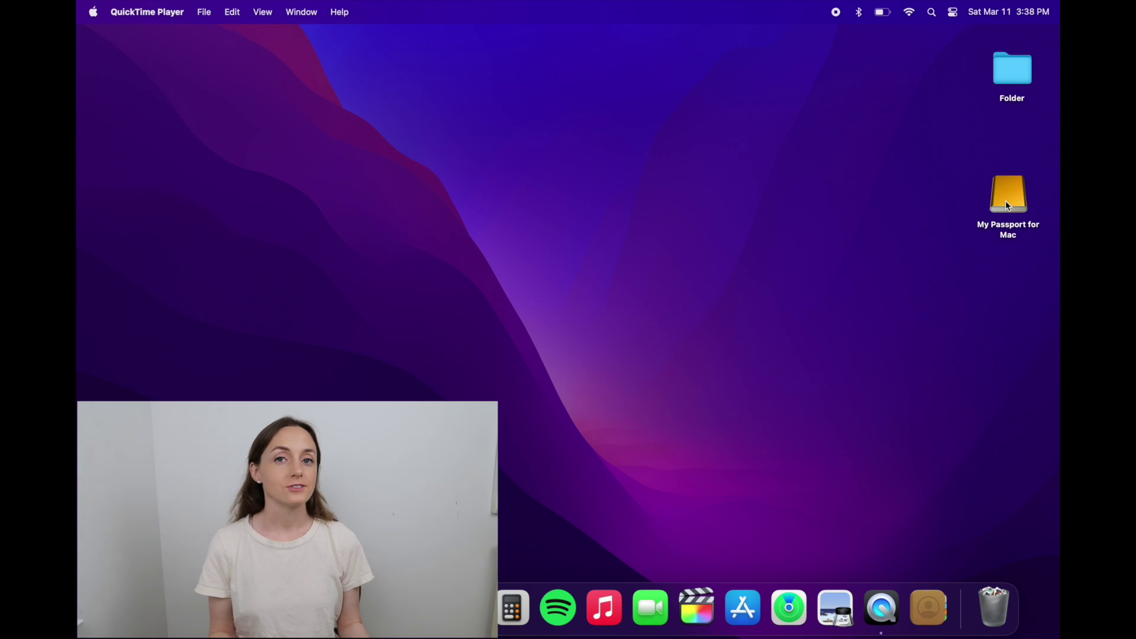
- Rename the My Passport for Mac drive to 'External Hard Drive 2'
{"action": "left_click", "coordinate": [1011, 234]}
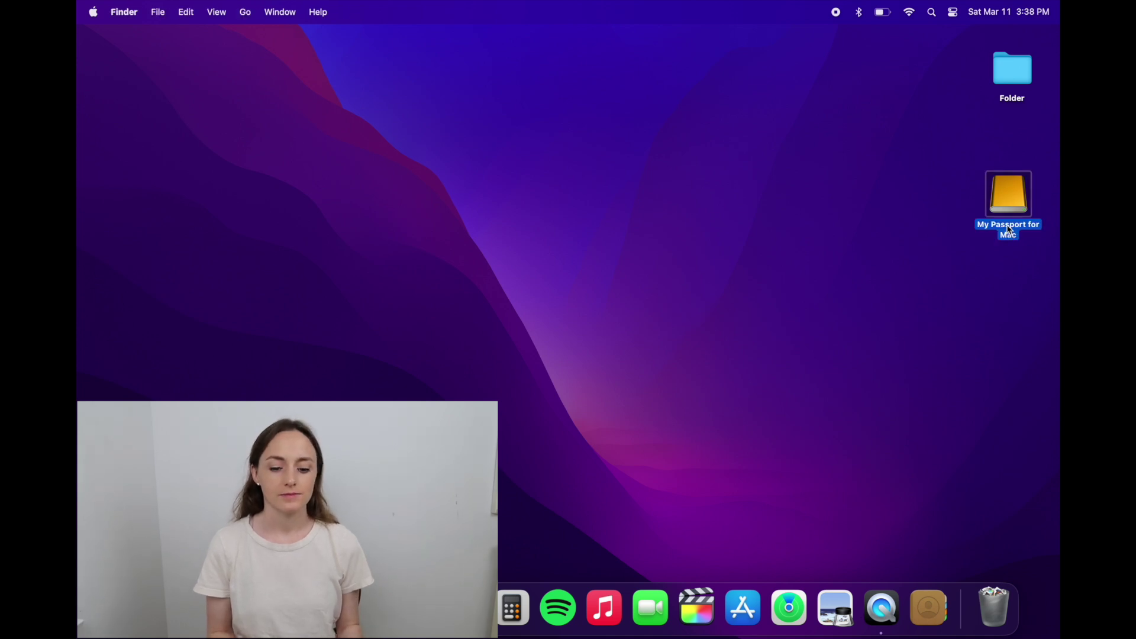
{"action": "right_click", "coordinate": [1010, 231]}
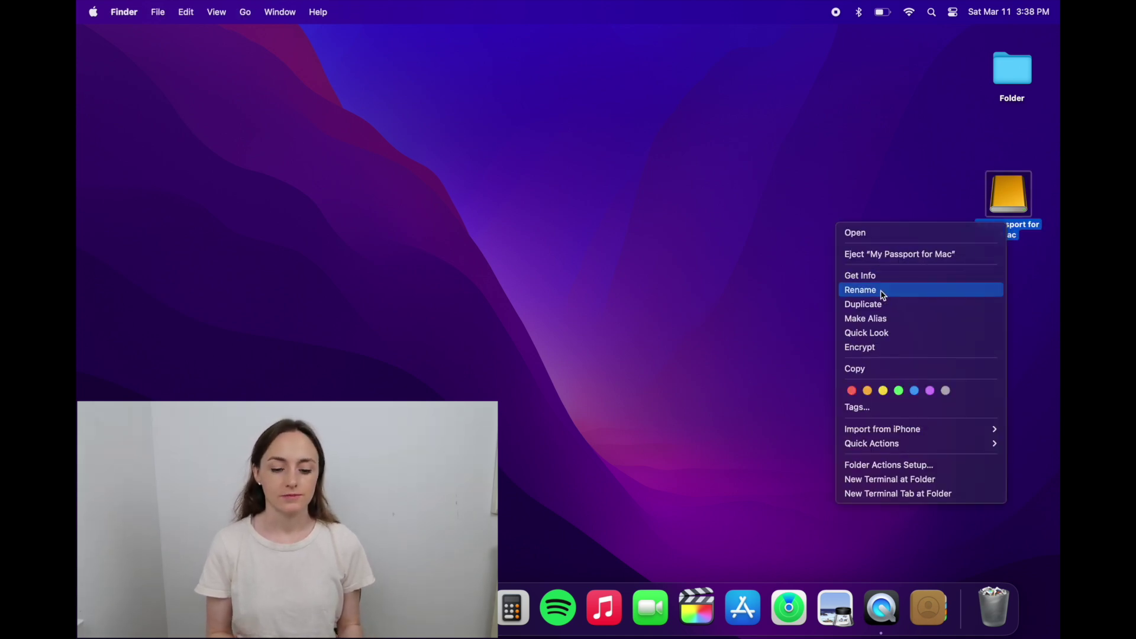
{"action": "left_click", "coordinate": [882, 291]}
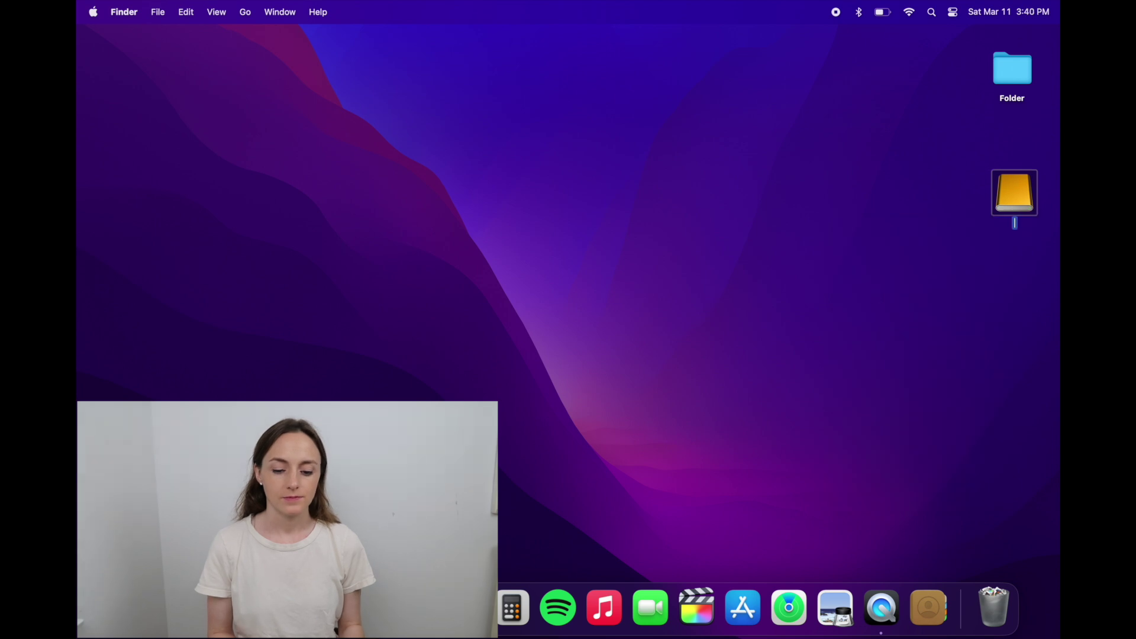
{"action": "type", "text": "Externa"}
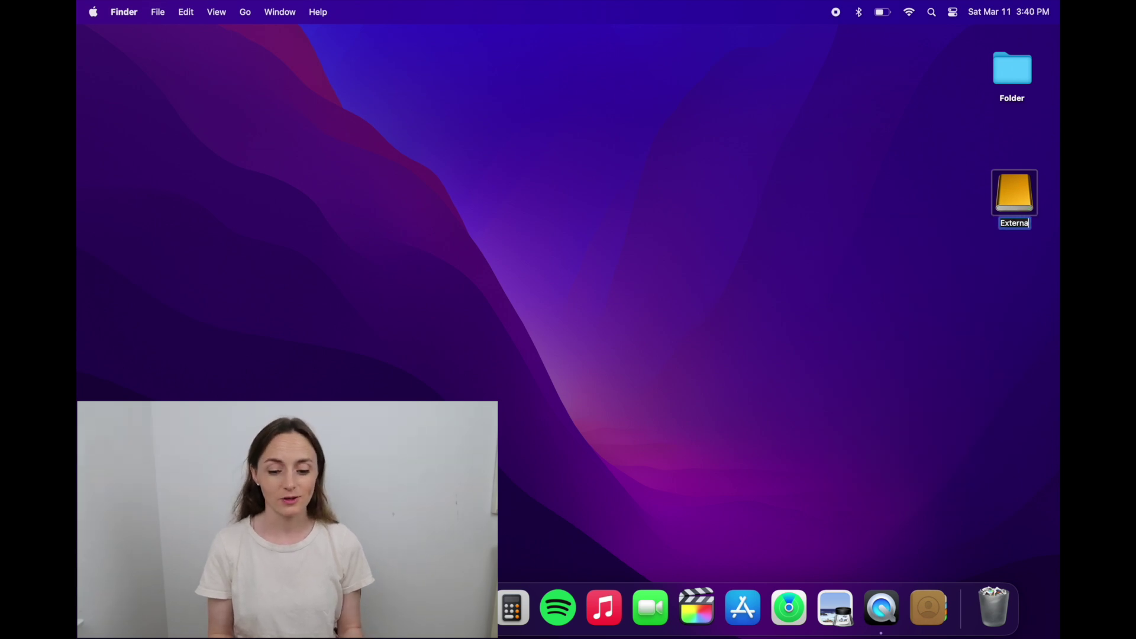
{"action": "type", "text": "l Hard"}
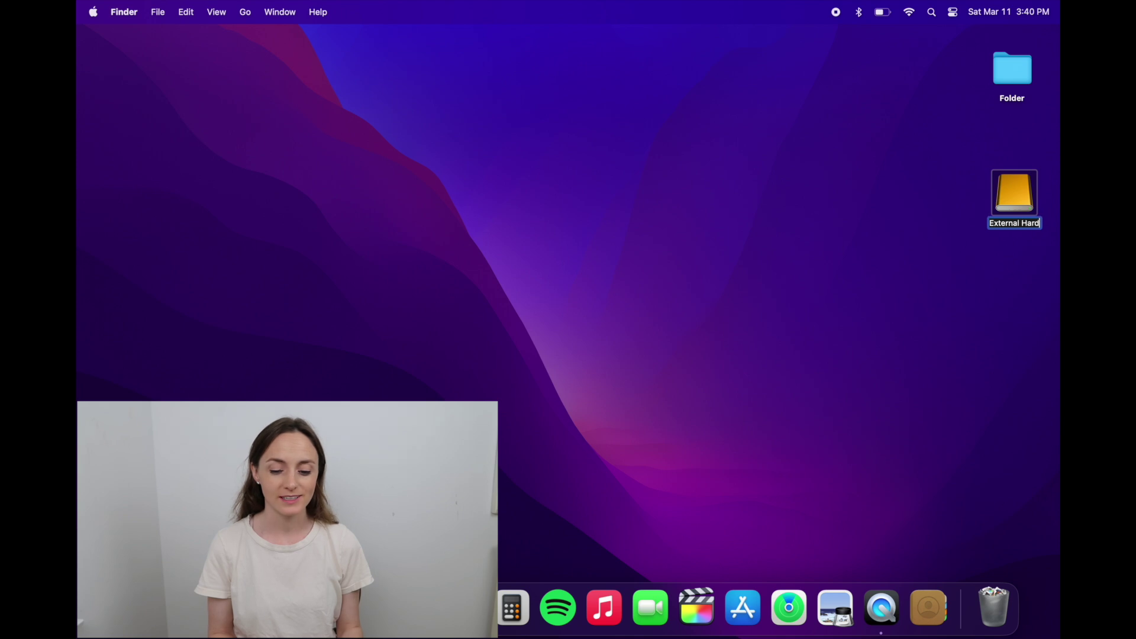
{"action": "type", "text": " Drive"}
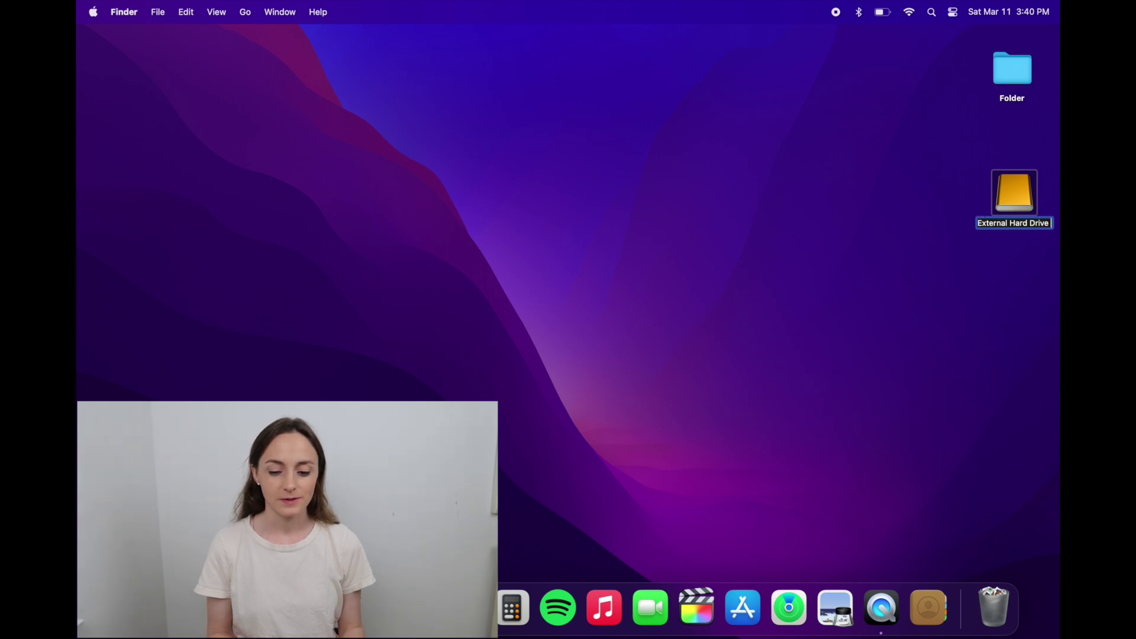
{"action": "type", "text": "2"}
{"action": "key", "text": "Return"}
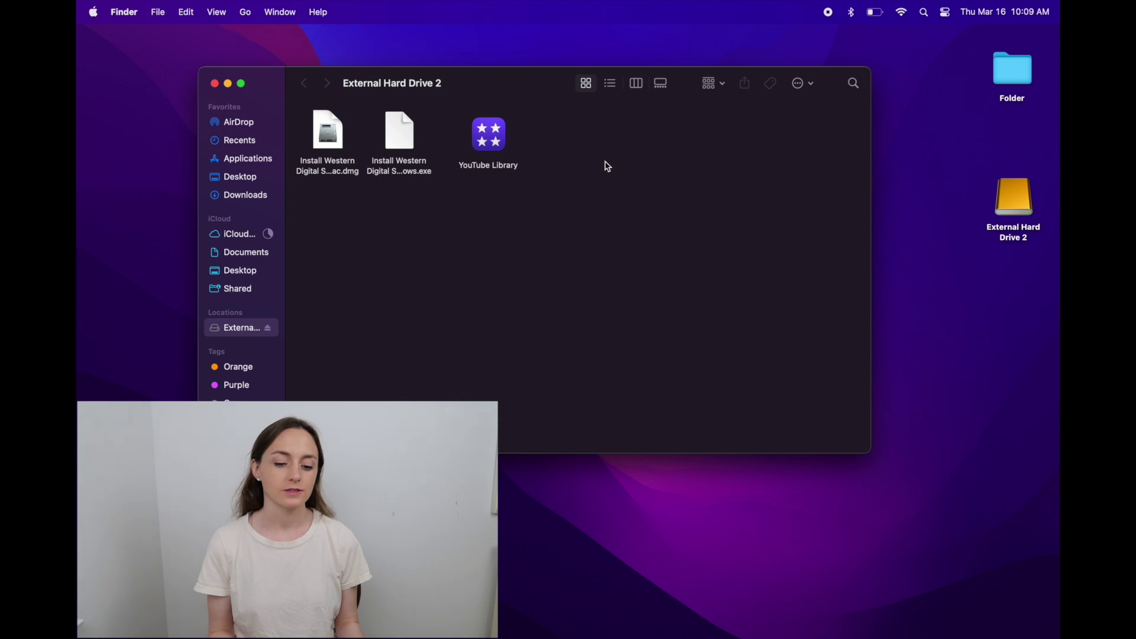
- Create a folder named 'Copies of YouTube Videos' on the drive and position it beside YouTube Library
{"action": "right_click", "coordinate": [635, 163]}
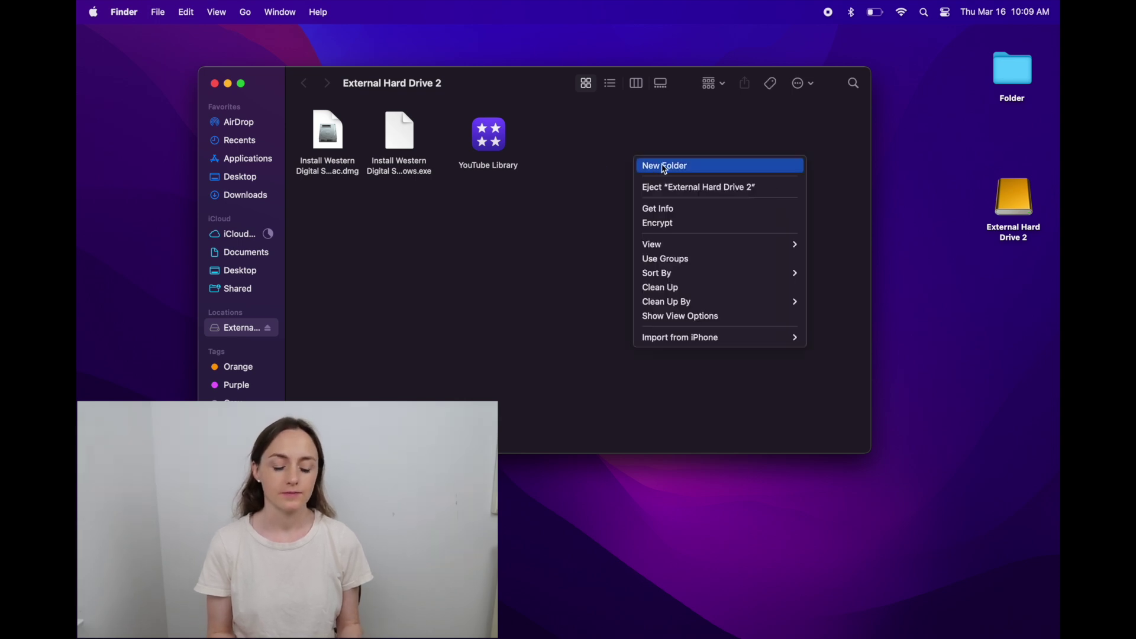
{"action": "left_click", "coordinate": [664, 166]}
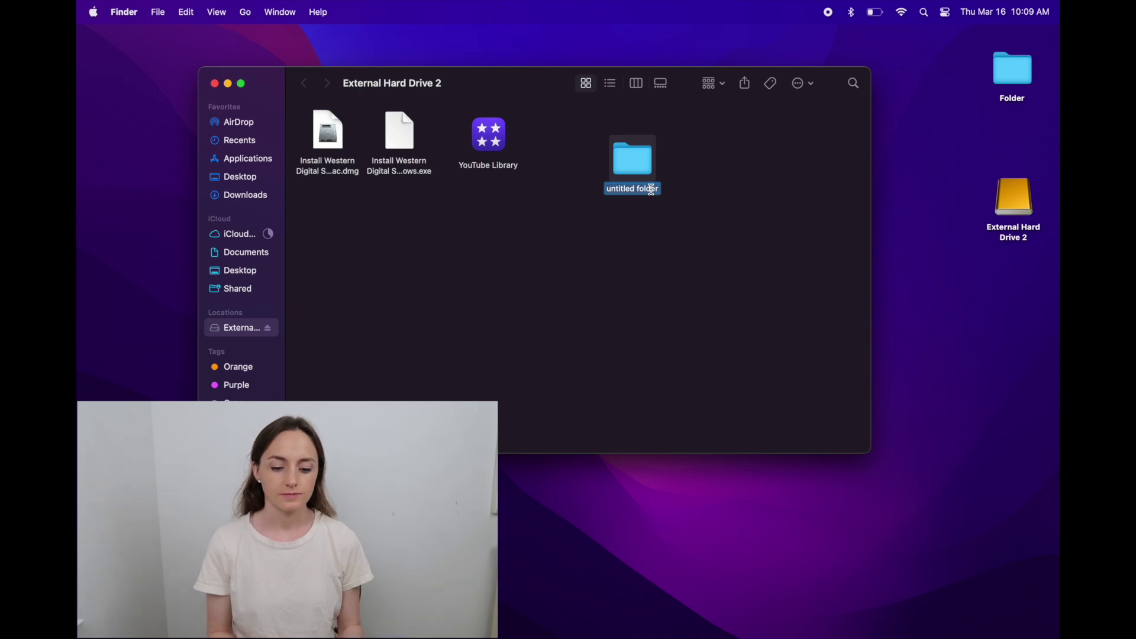
{"action": "type", "text": "C"}
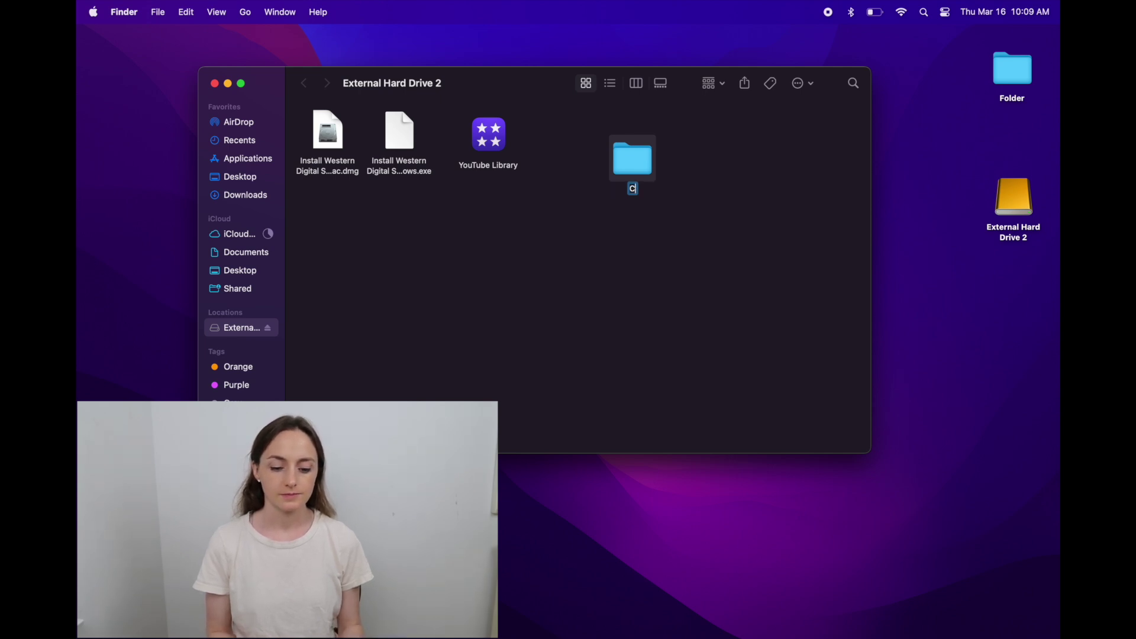
{"action": "type", "text": "opies of "}
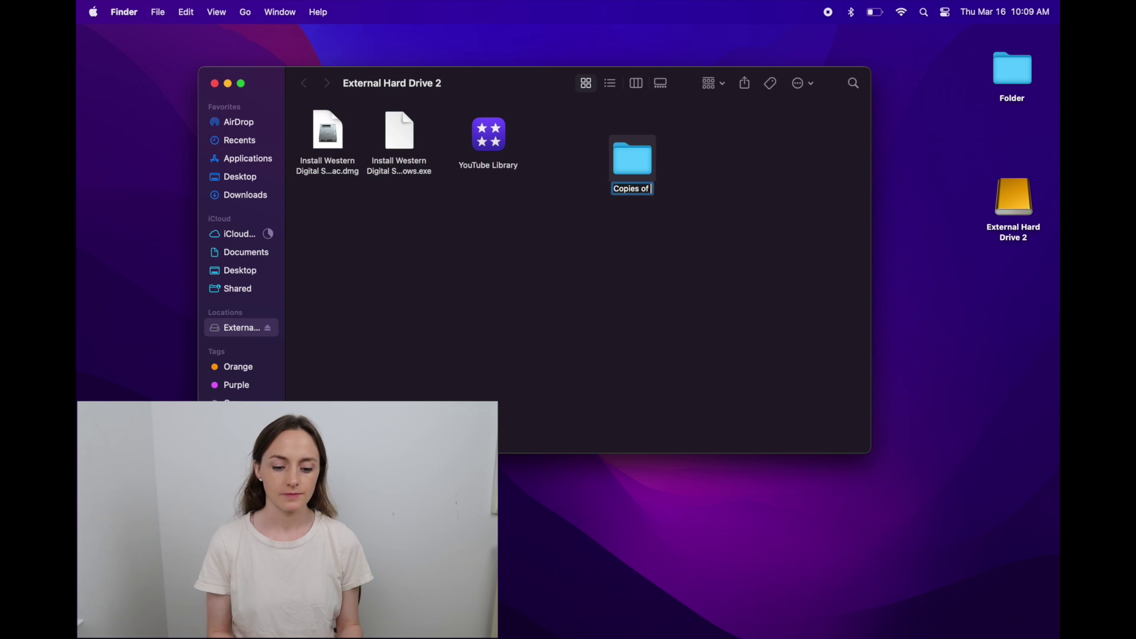
{"action": "type", "text": "YouTube Videos"}
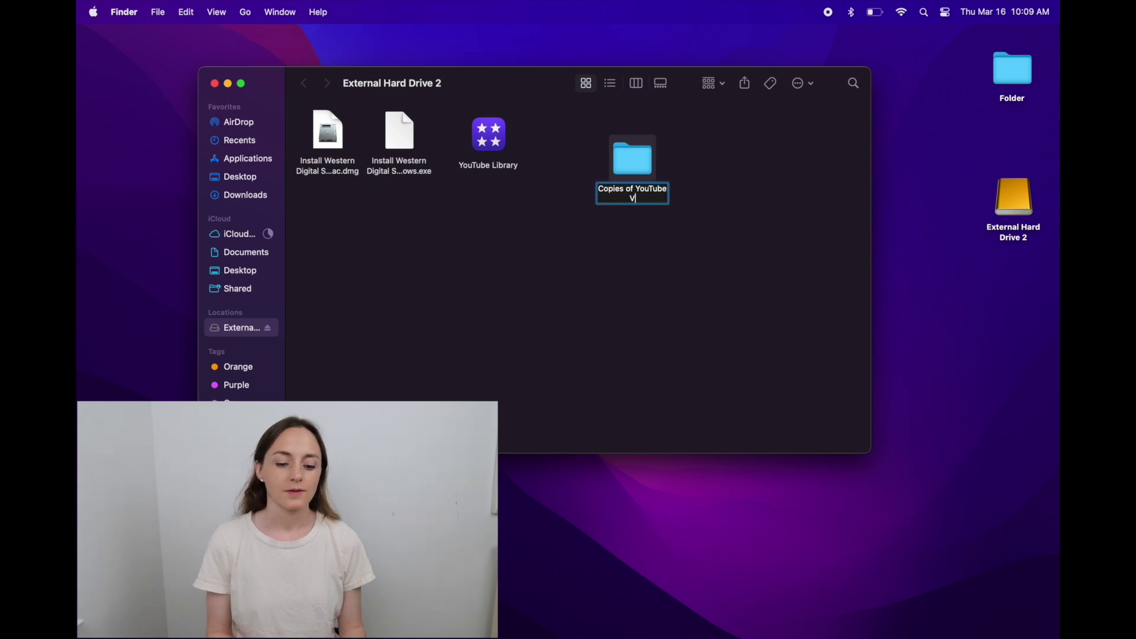
{"action": "left_click", "coordinate": [651, 253]}
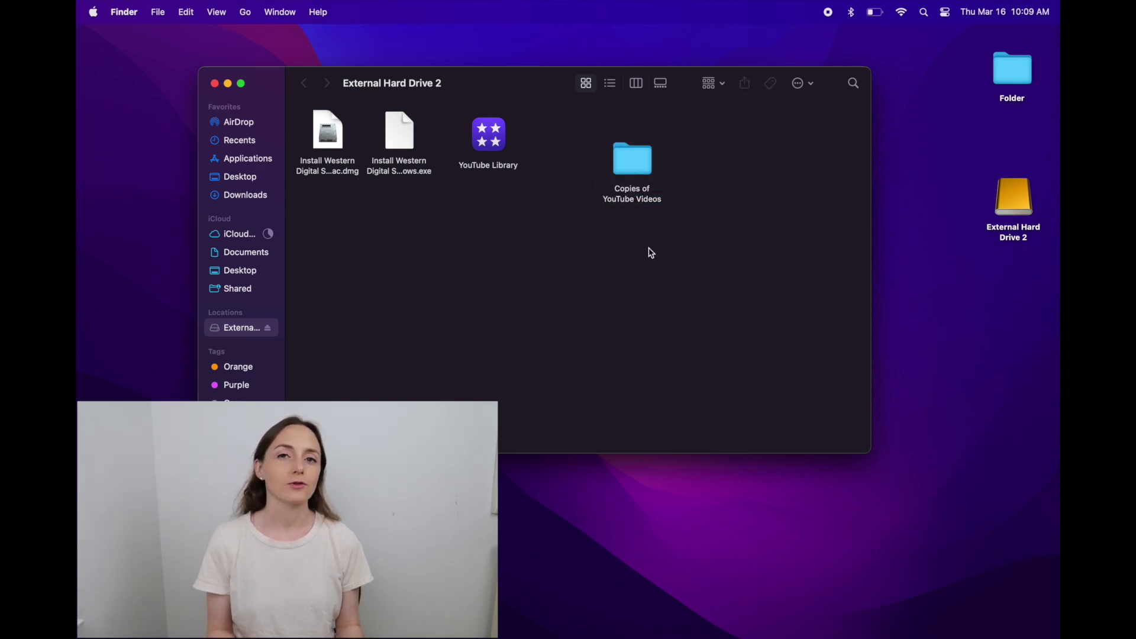
{"action": "left_click_drag", "start_coordinate": [633, 155], "coordinate": [587, 140]}
{"action": "left_click", "coordinate": [719, 152]}
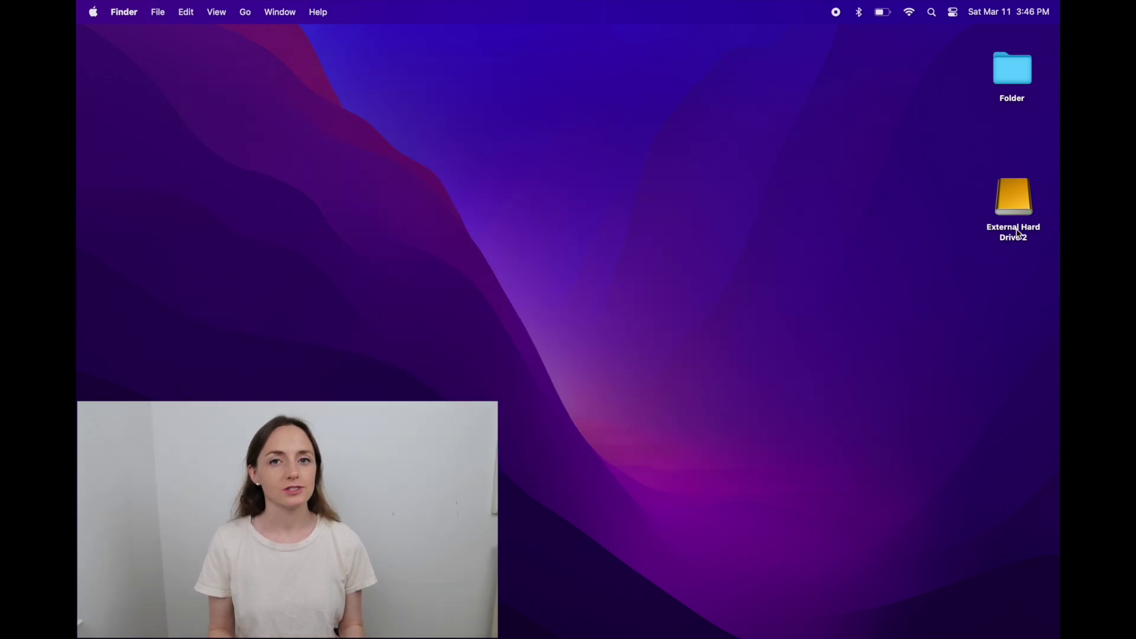
- Eject External Hard Drive 2 from the desktop
{"action": "right_click", "coordinate": [1018, 232]}
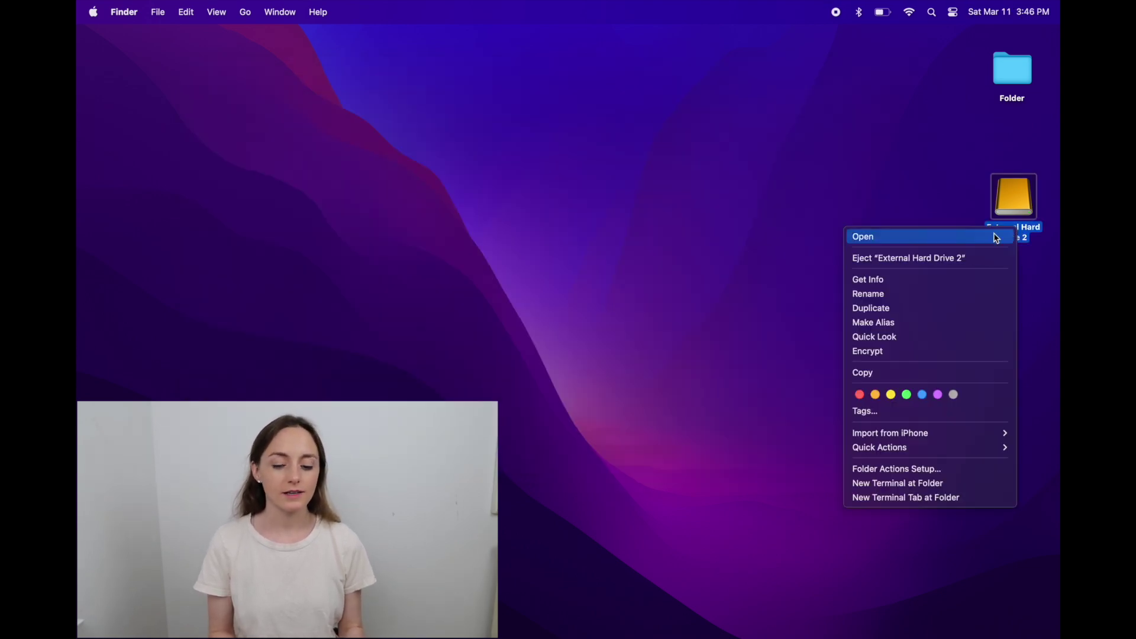
{"action": "left_click", "coordinate": [976, 262]}
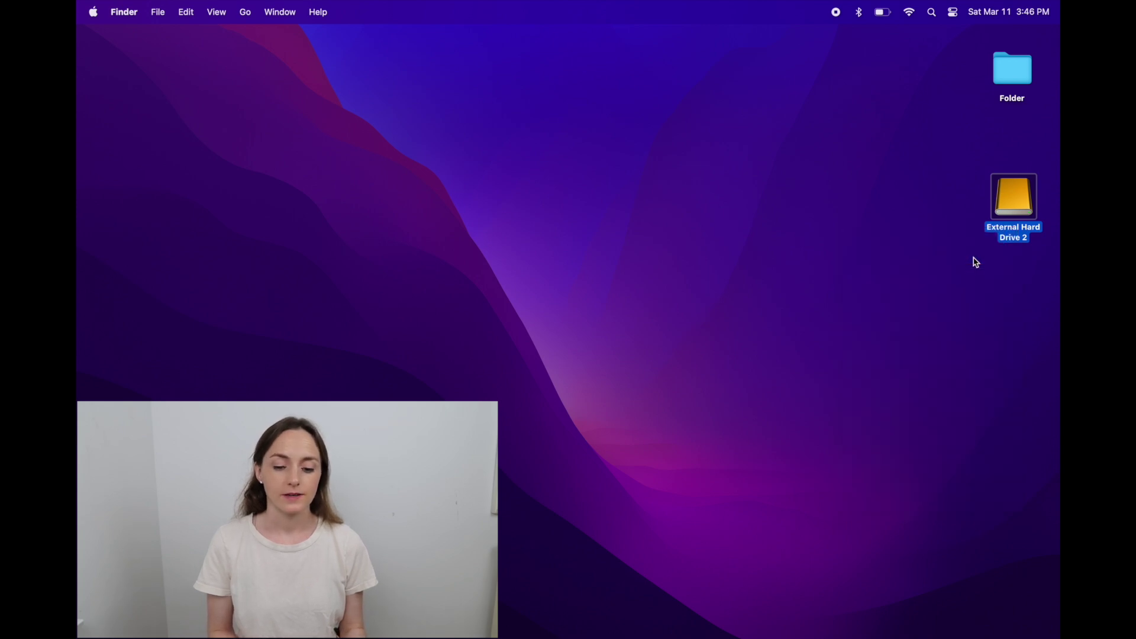